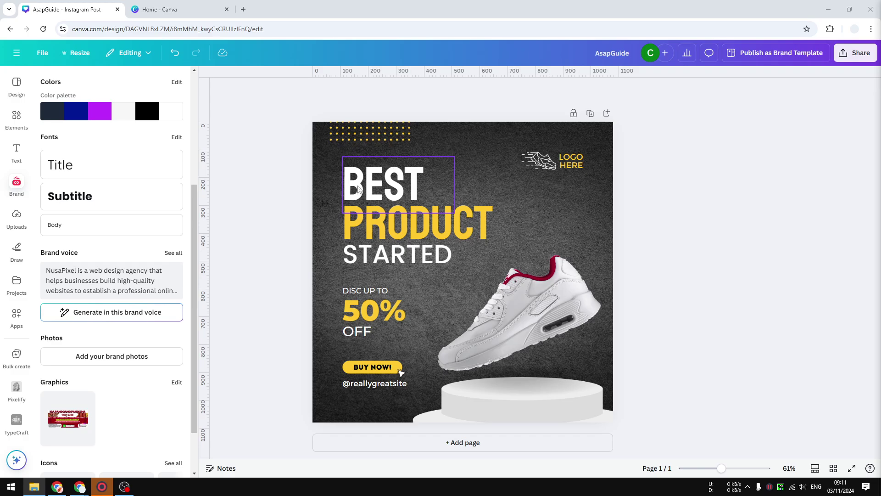
Add teal #18fee3 to the AsapGuide brand palette and return to the shoe sale post
click(174, 6)
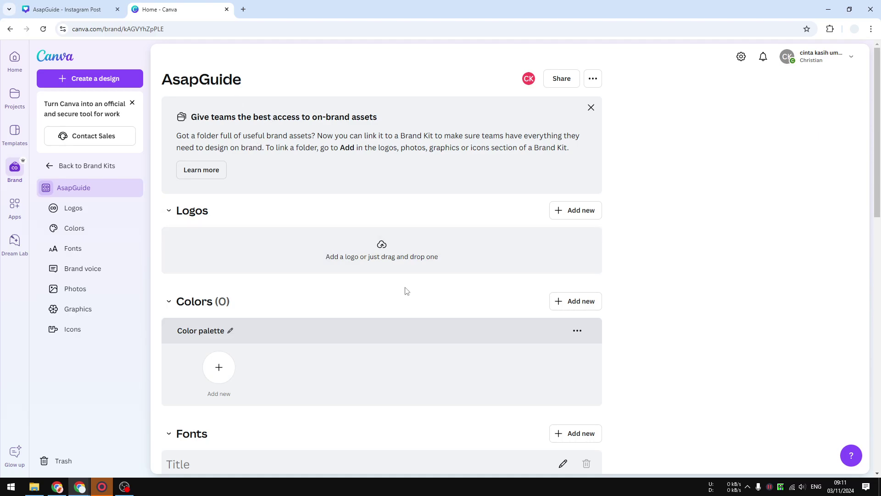
scroll(319, 301, down, 1)
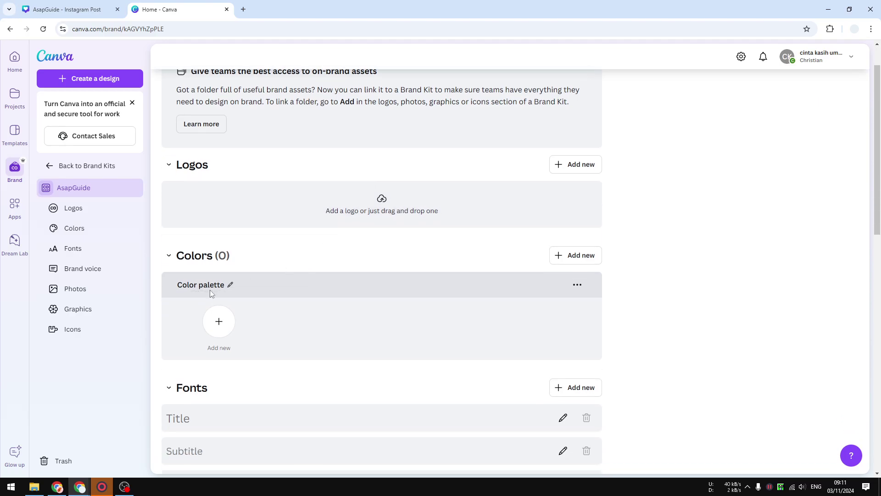
click(220, 324)
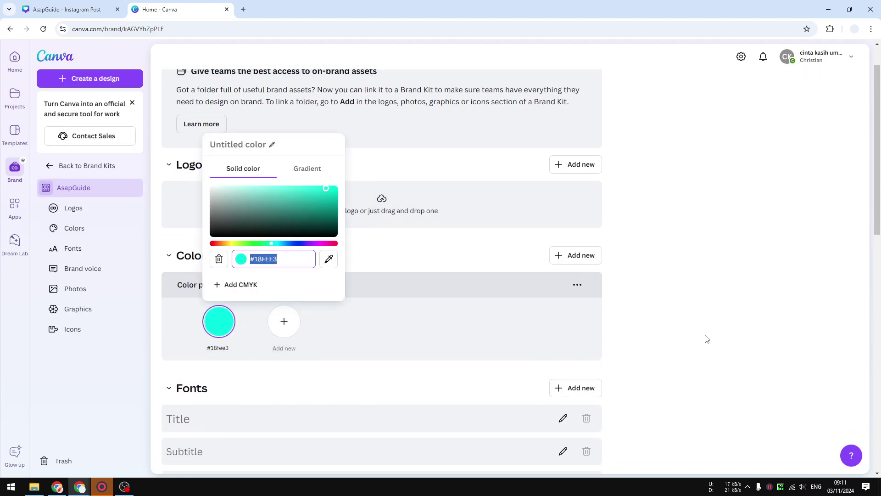
click(705, 313)
scroll(283, 289, down, 2)
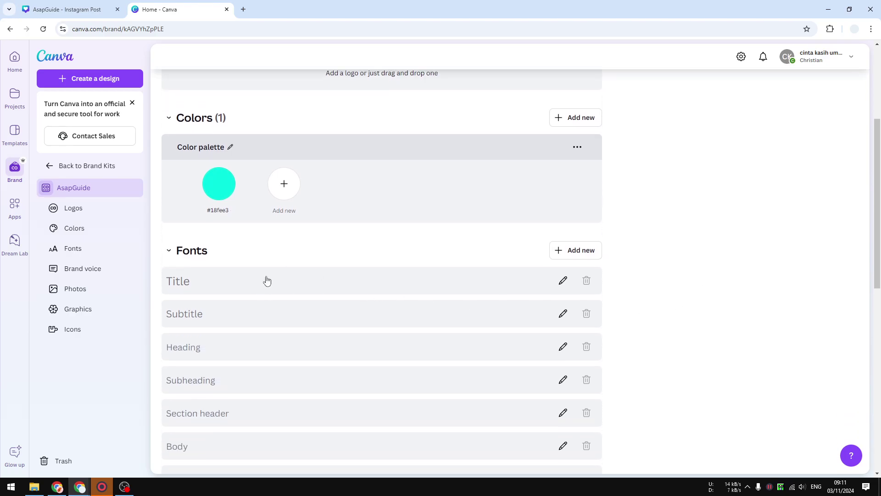
scroll(262, 283, down, 1)
scroll(259, 281, down, 2)
scroll(269, 296, down, 1)
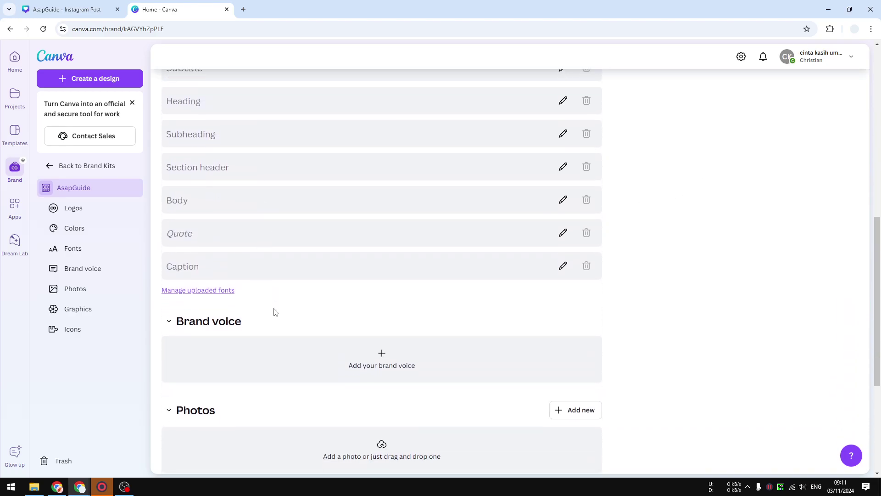
scroll(341, 321, down, 1)
scroll(322, 369, down, 1)
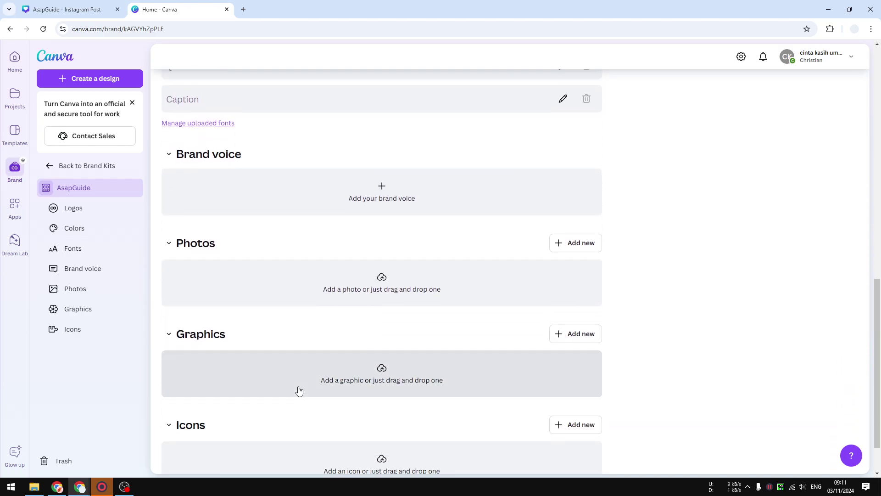
scroll(299, 390, down, 1)
scroll(340, 303, up, 3)
scroll(298, 275, up, 2)
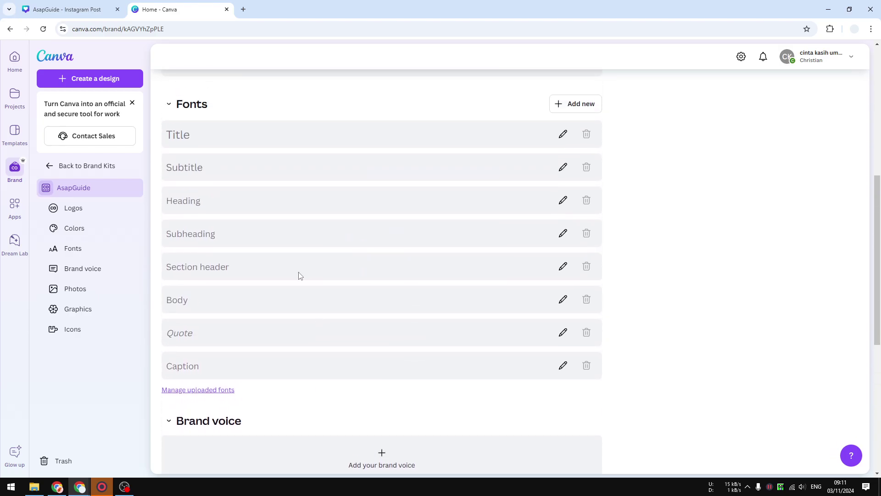
scroll(304, 265, up, 2)
scroll(276, 258, up, 2)
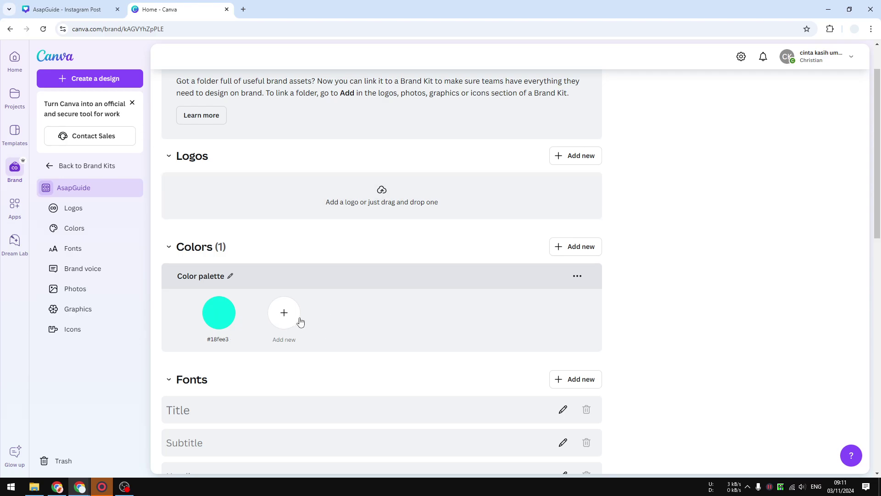
click(66, 10)
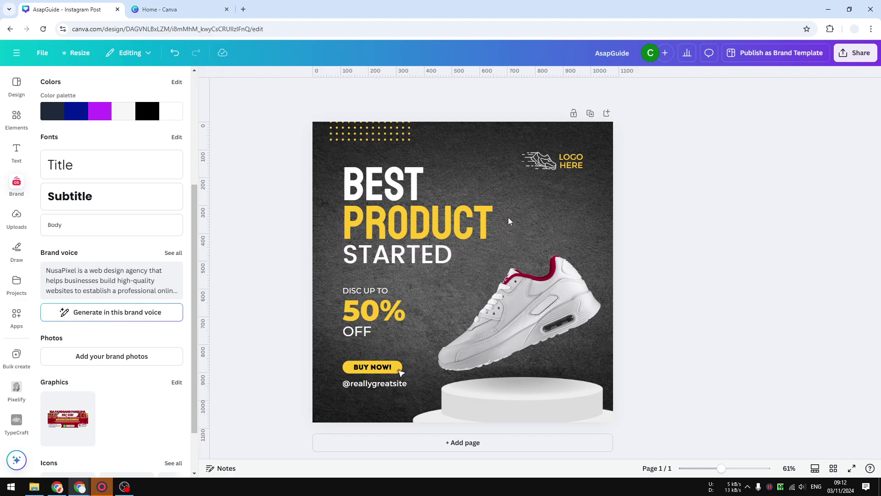
Shuffle the brand palette three times onto the shoe post: white headline, blue-and-purple podium
click(115, 113)
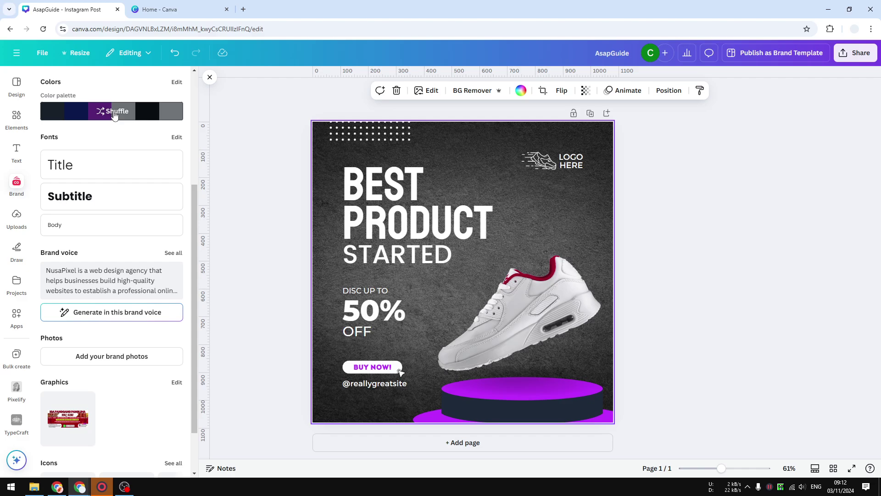
click(115, 114)
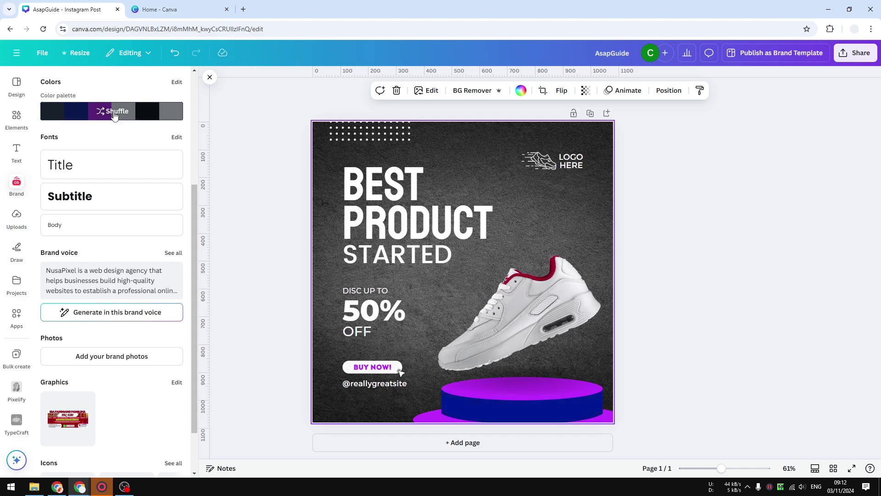
click(114, 114)
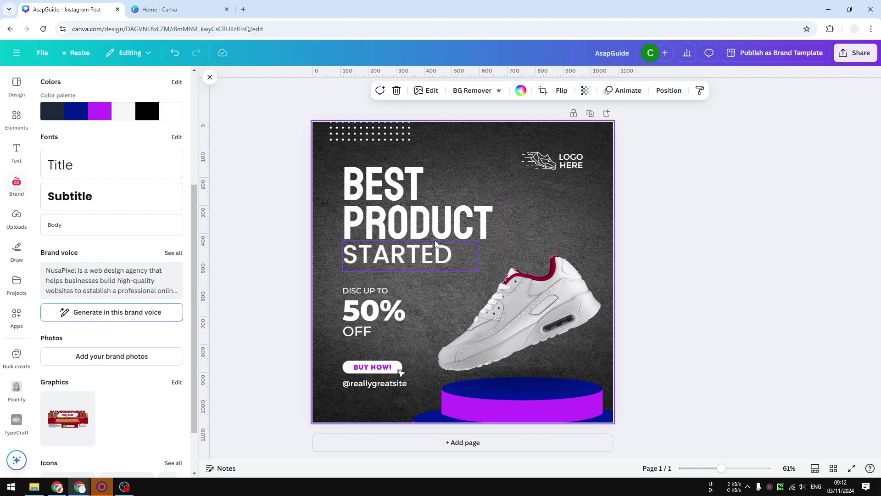
Search templates for 'text' and apply the Beige and Purple Simple Message Conversation post
click(16, 96)
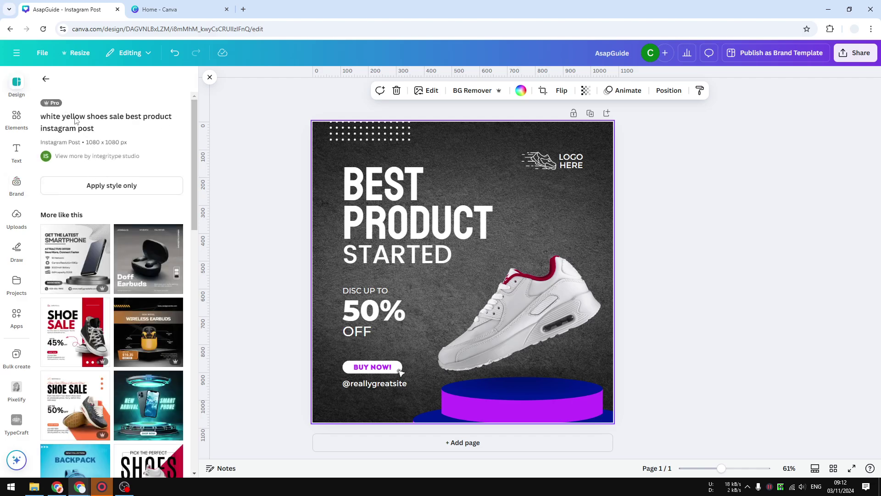
click(46, 79)
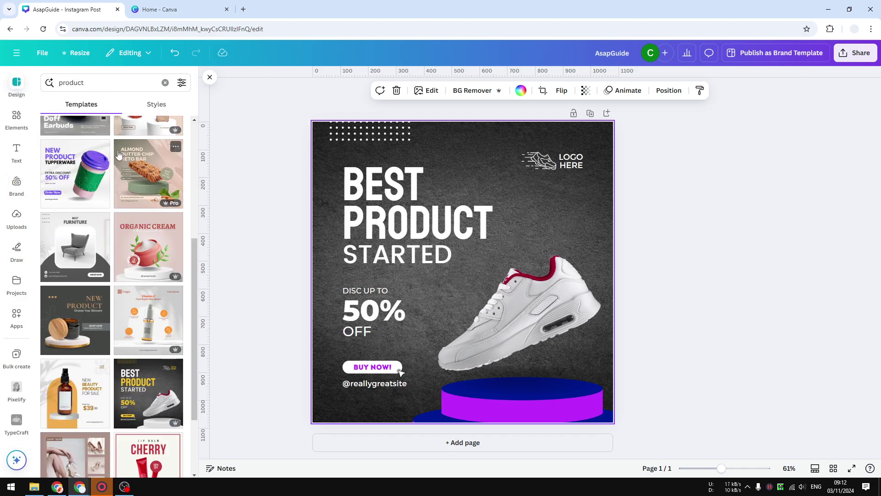
scroll(159, 276, down, 3)
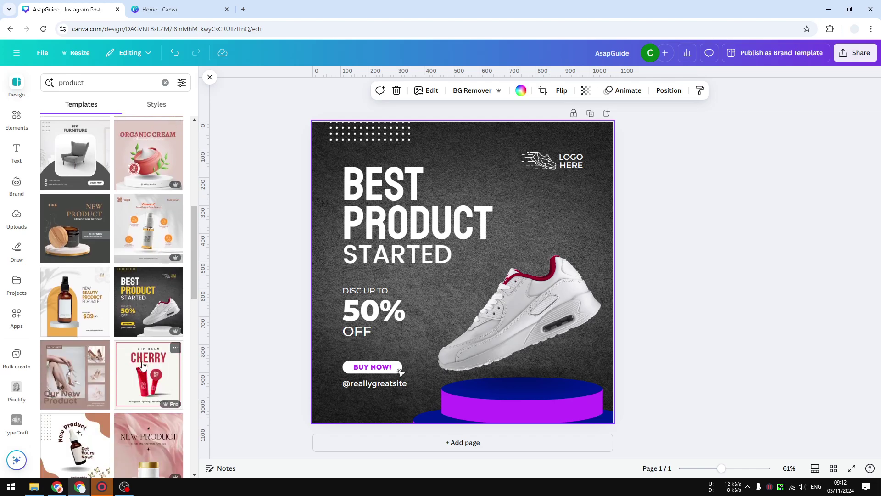
click(81, 105)
double_click(102, 80)
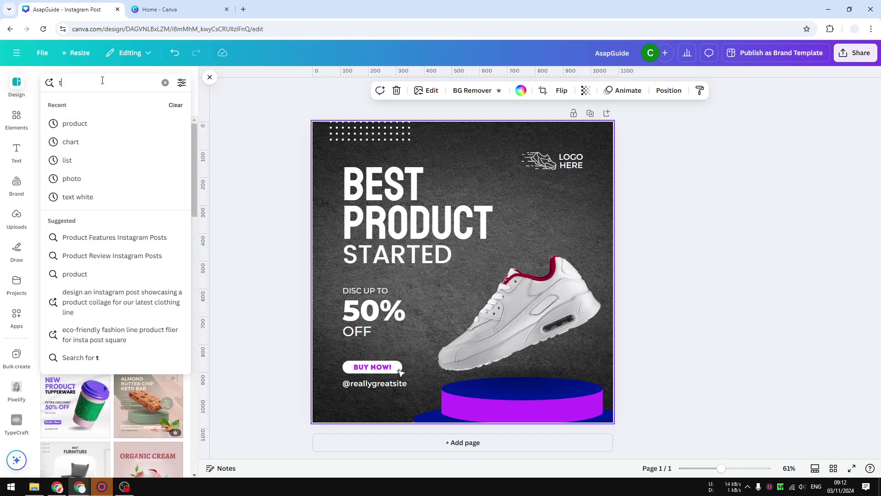
text(text)
key(Return)
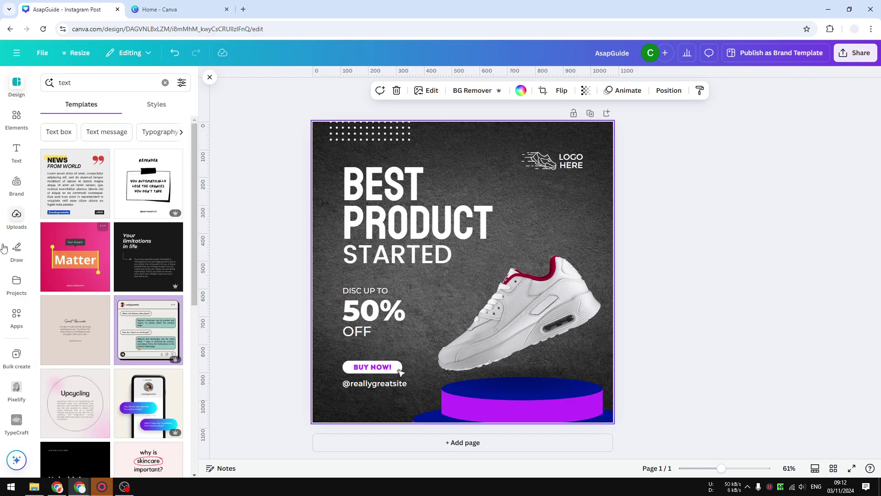
scroll(110, 315, down, 2)
scroll(110, 314, up, 2)
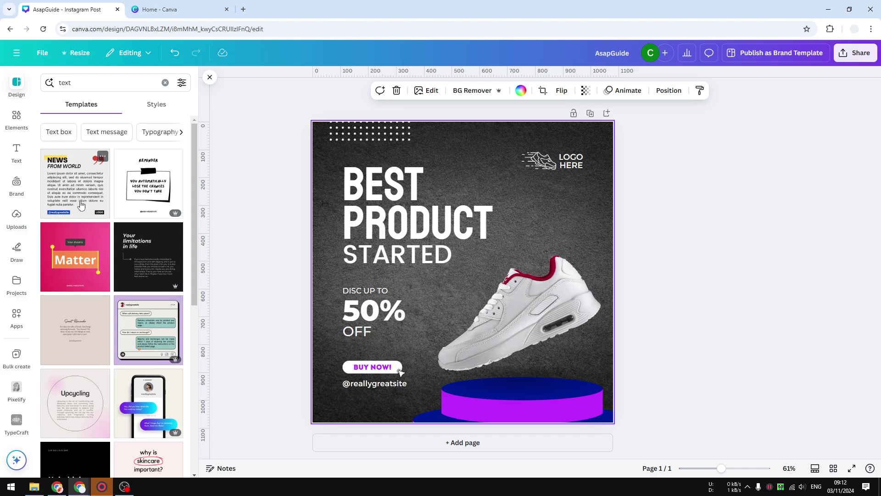
click(150, 335)
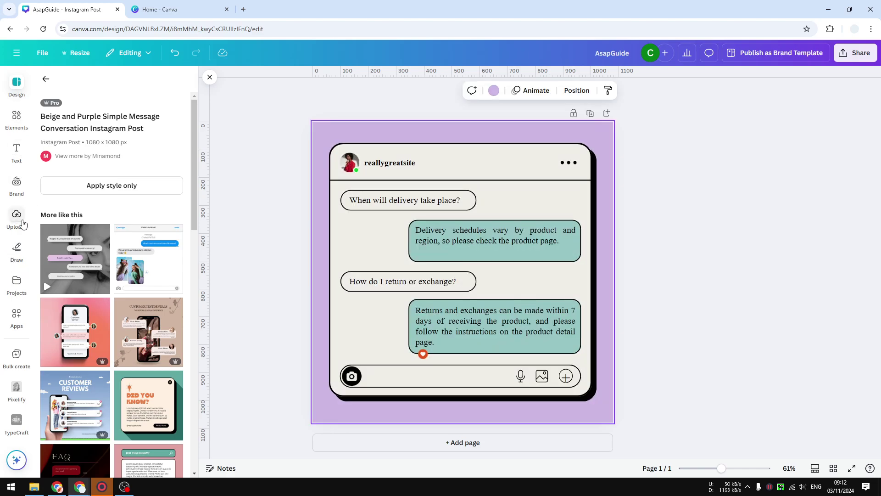
Shuffle brand colours on the chat post until it shows white background, black card, purple bubbles
click(16, 198)
mouse_move(110, 110)
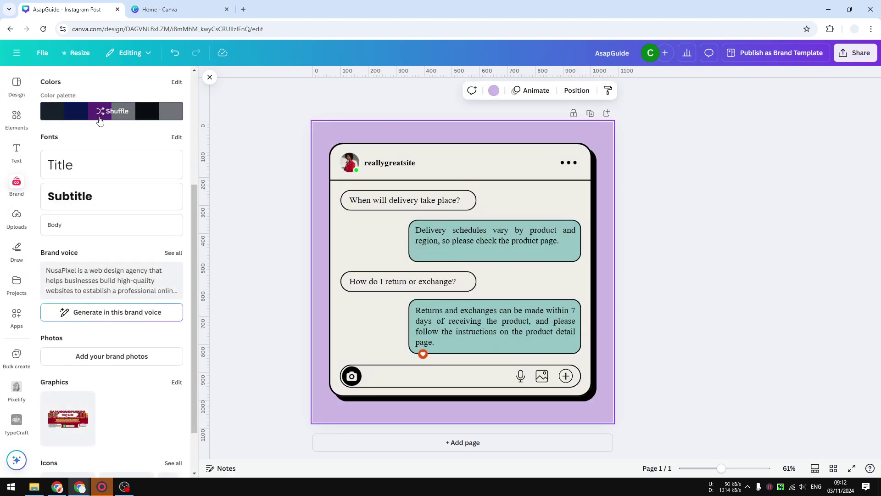
click(102, 114)
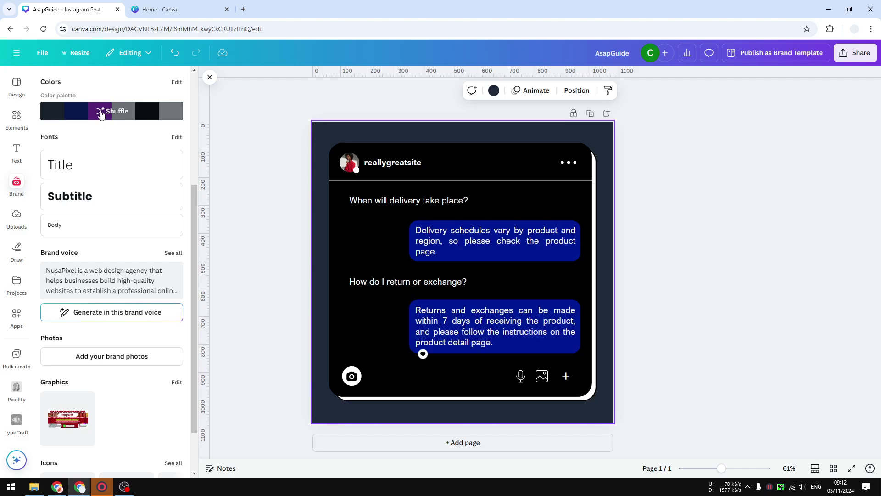
click(102, 115)
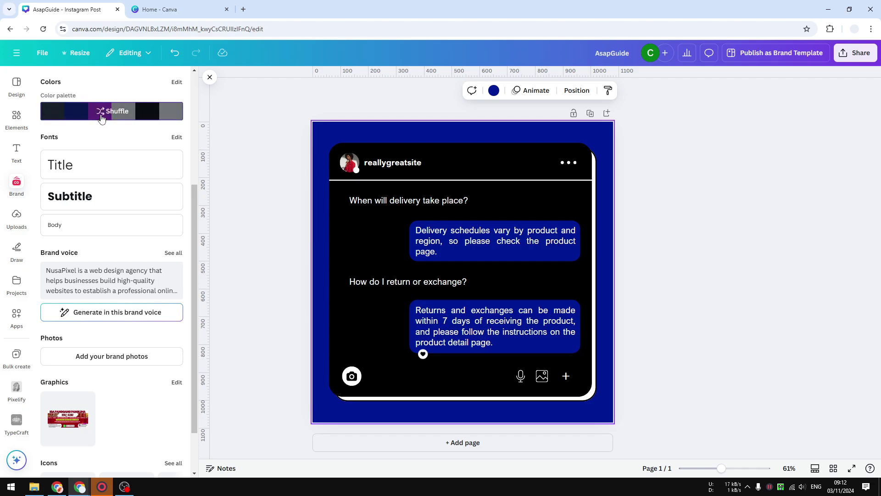
click(101, 115)
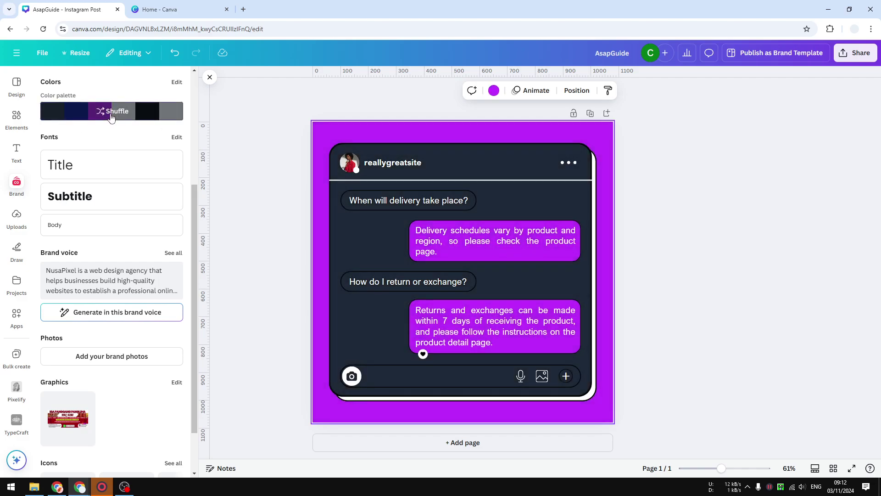
click(110, 116)
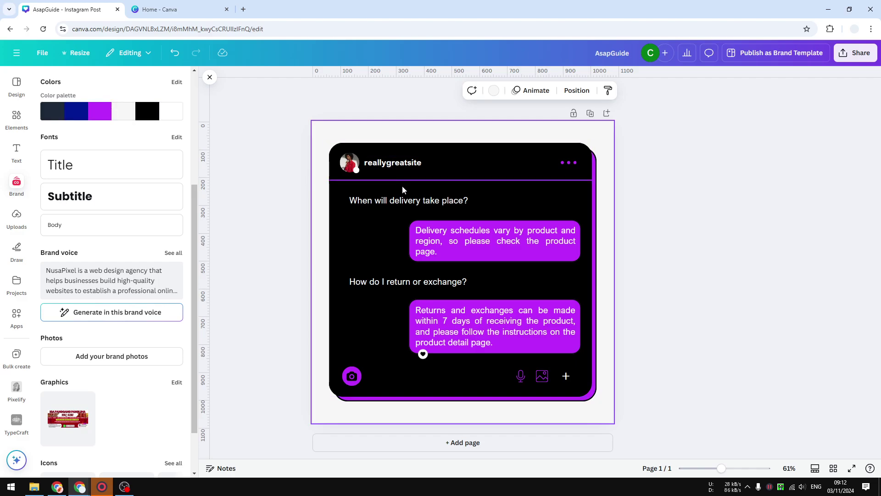